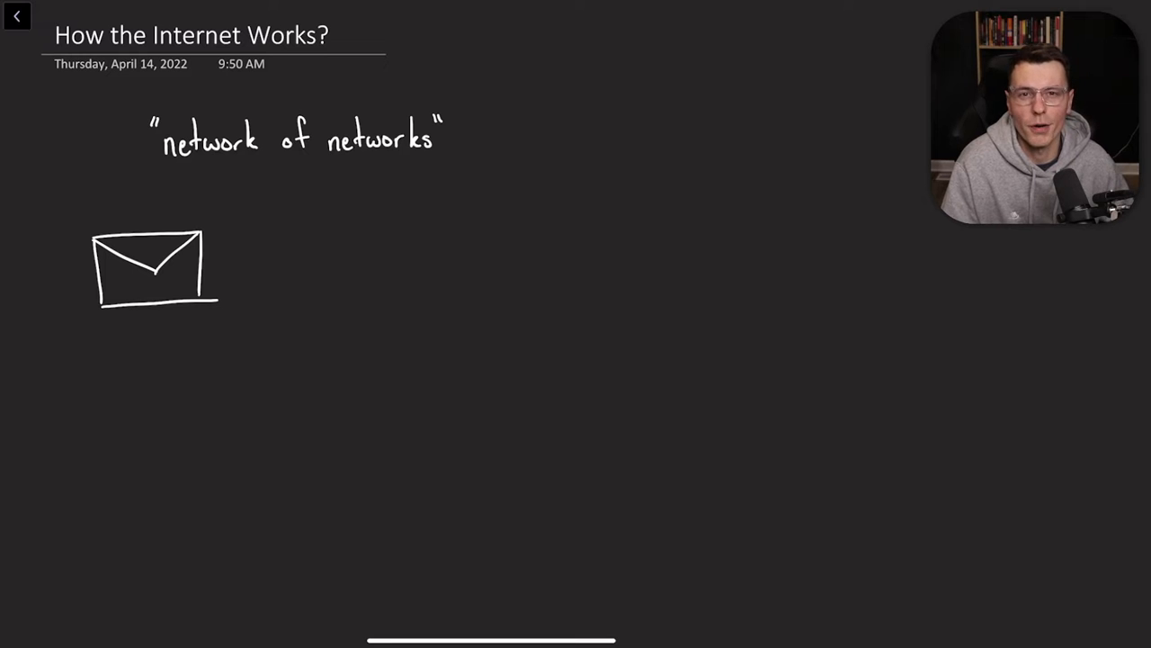
- Box the envelope as a computer and label it C
drag(76, 205, 80, 364)
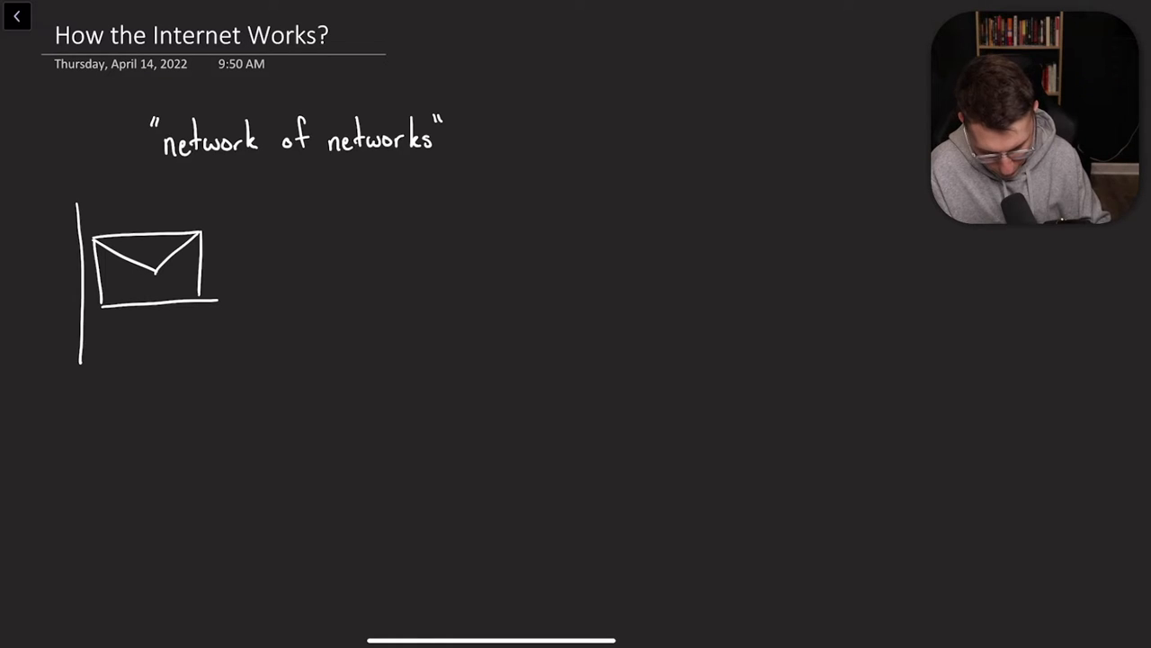
mouse_move(74, 198)
mouse_down()
mouse_move(221, 197)
mouse_move(183, 353)
mouse_move(79, 362)
mouse_up()
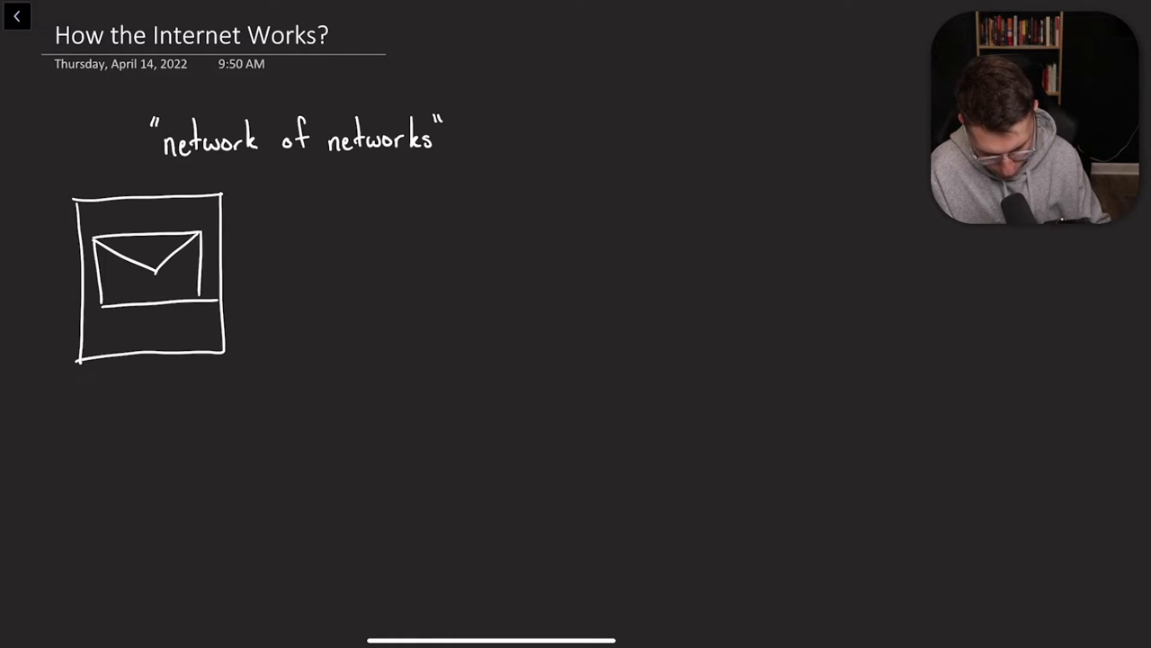
drag(149, 171, 151, 187)
- Draw an ethernet line from computer C to a router box R
drag(222, 268, 326, 267)
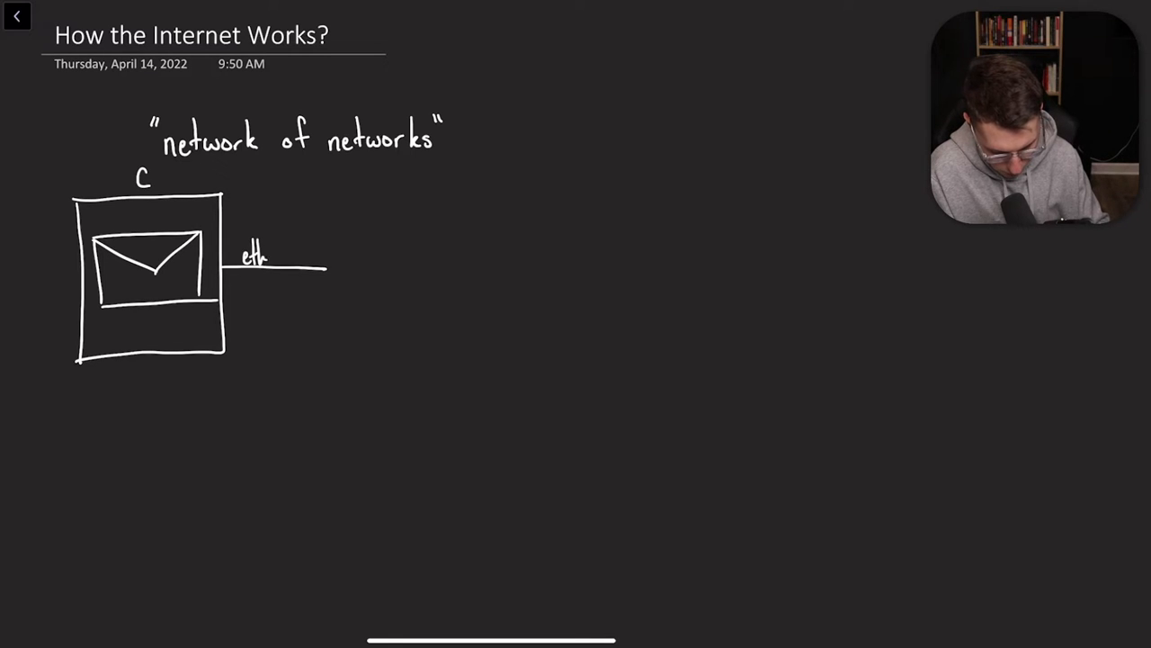
drag(255, 256, 306, 256)
mouse_move(325, 243)
mouse_down()
mouse_move(327, 301)
mouse_move(395, 241)
mouse_up()
mouse_move(395, 241)
mouse_down()
mouse_move(403, 289)
mouse_move(333, 291)
mouse_up()
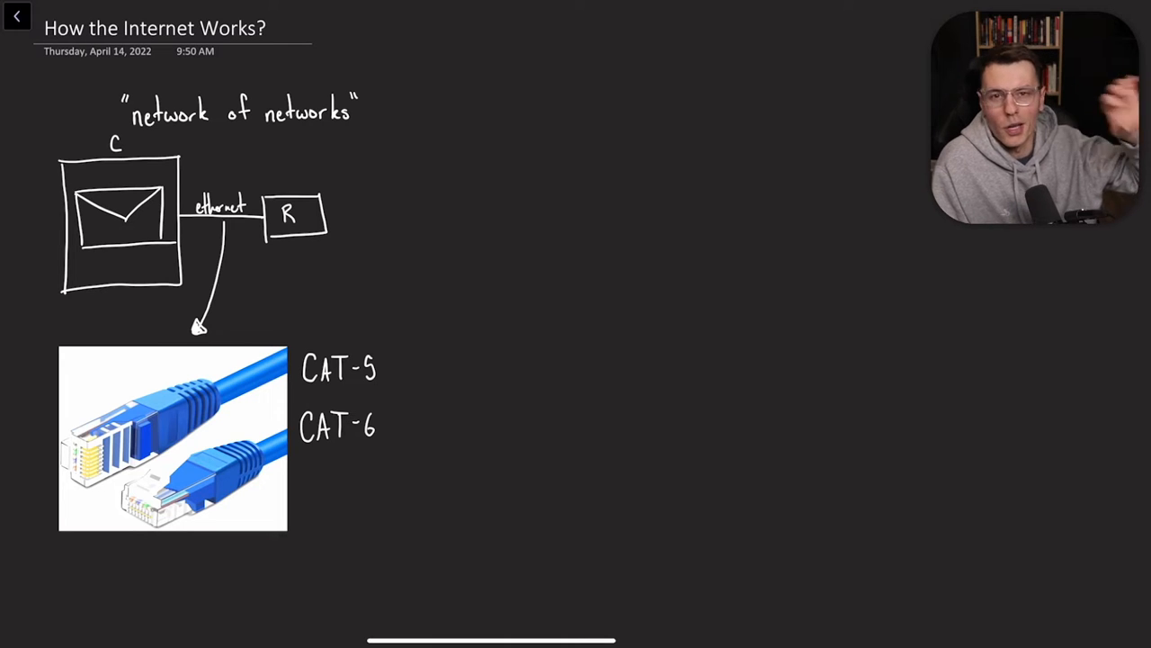
- Paste the fiberoptic cable picture beside the CAT-5/CAT-6 labels and label it fiberoptic
key(ctrl+v)
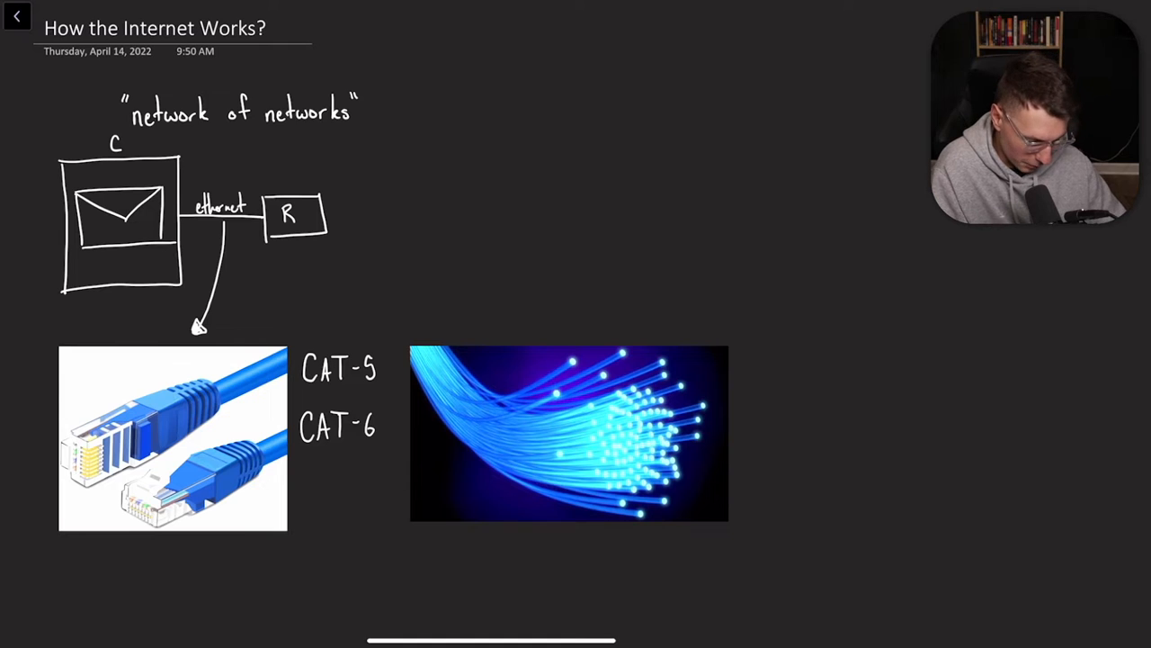
drag(761, 357, 774, 376)
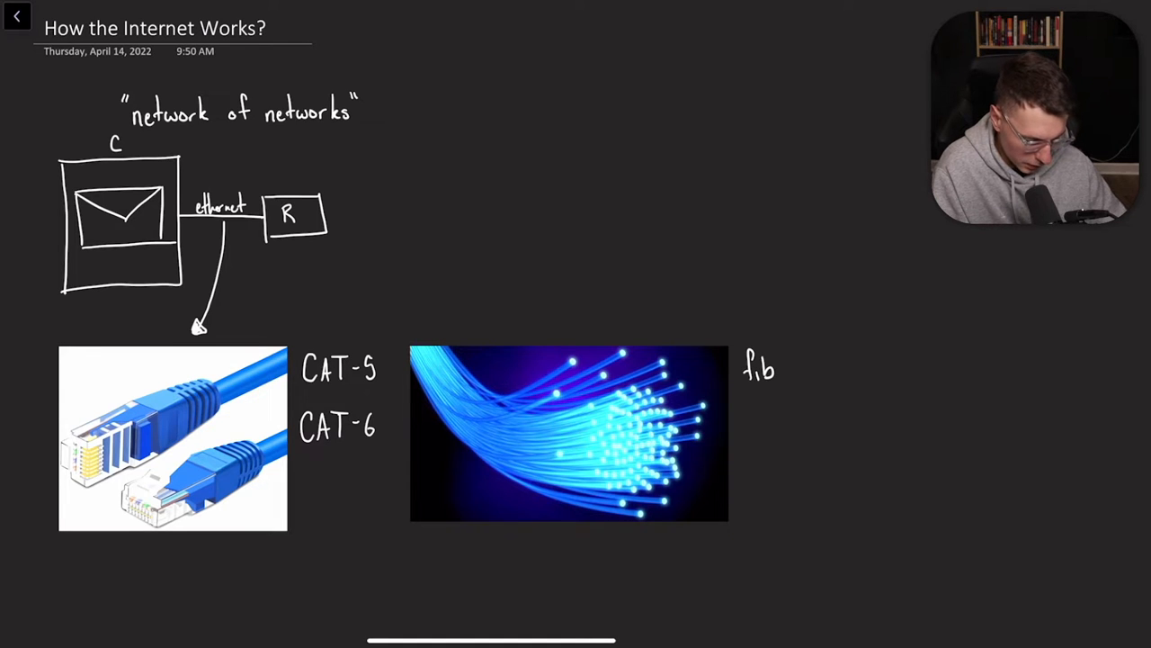
drag(831, 355, 859, 376)
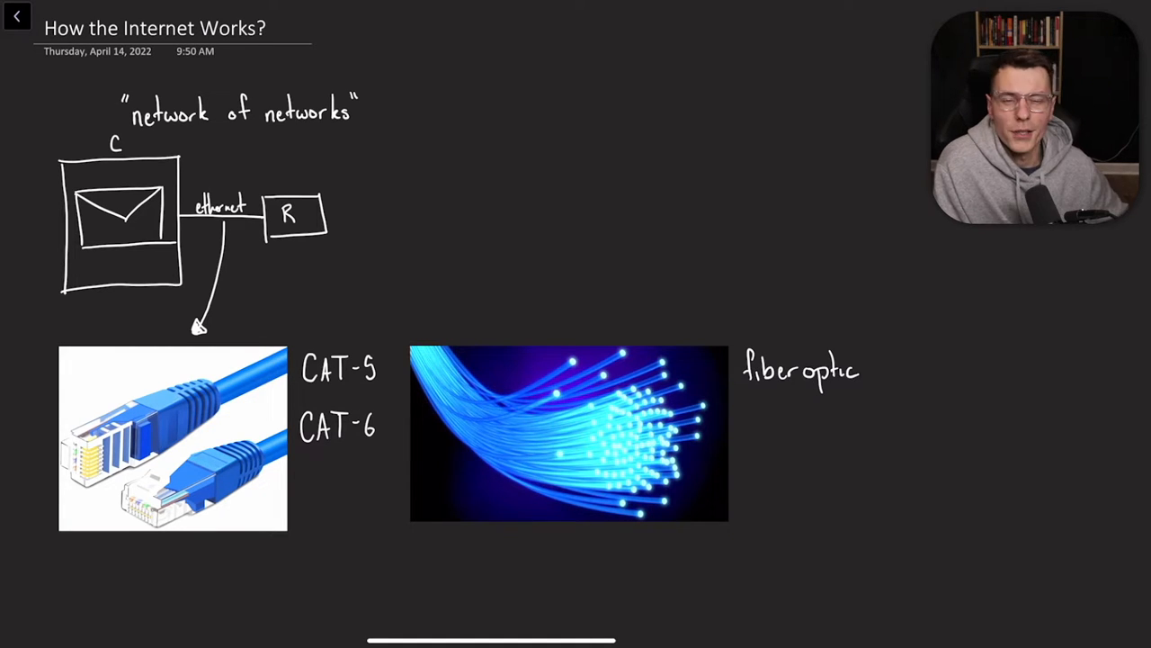